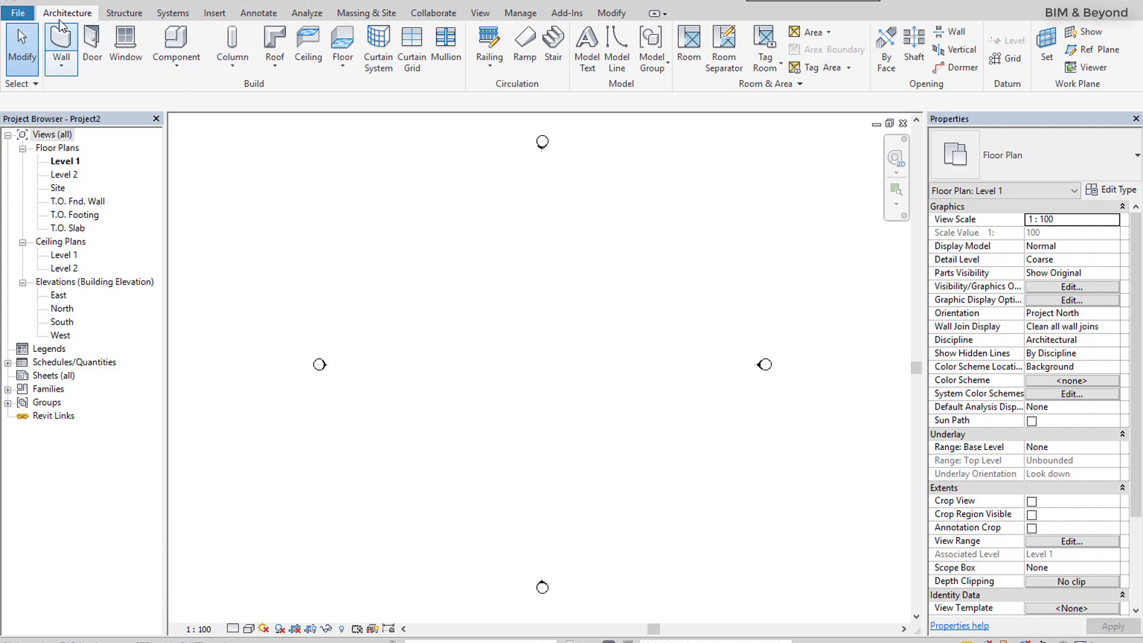
Switch the ribbon to the Manage tab to show the Dynamo visual programming tools.
left_click(500, 14)
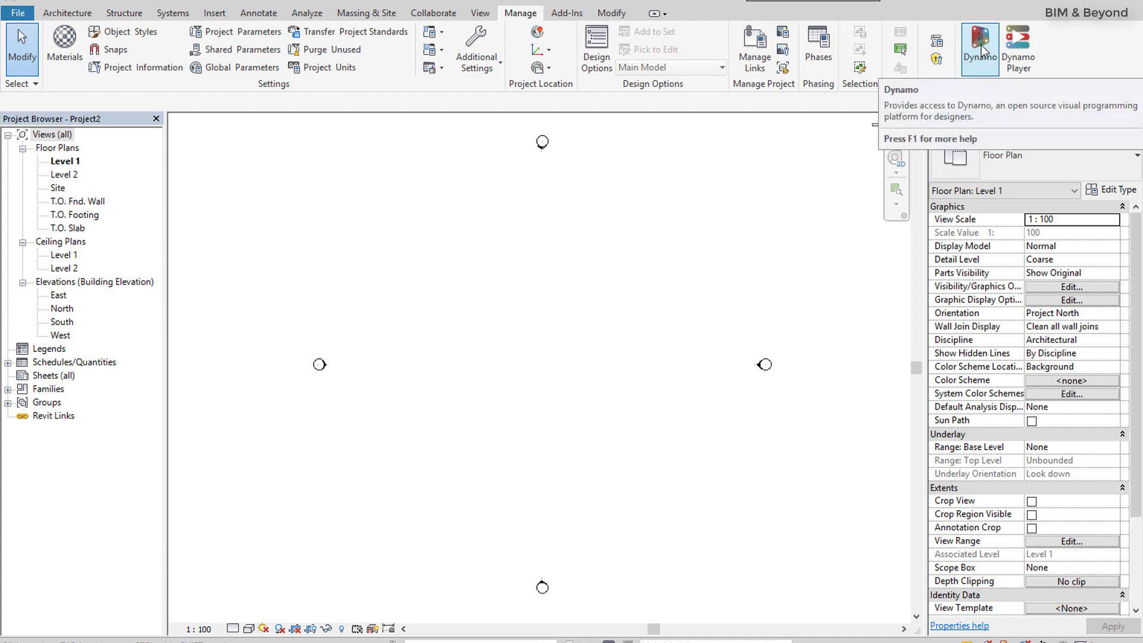
Launch Dynamo Player, move its window, and browse its list of sample scripts.
left_click(1016, 43)
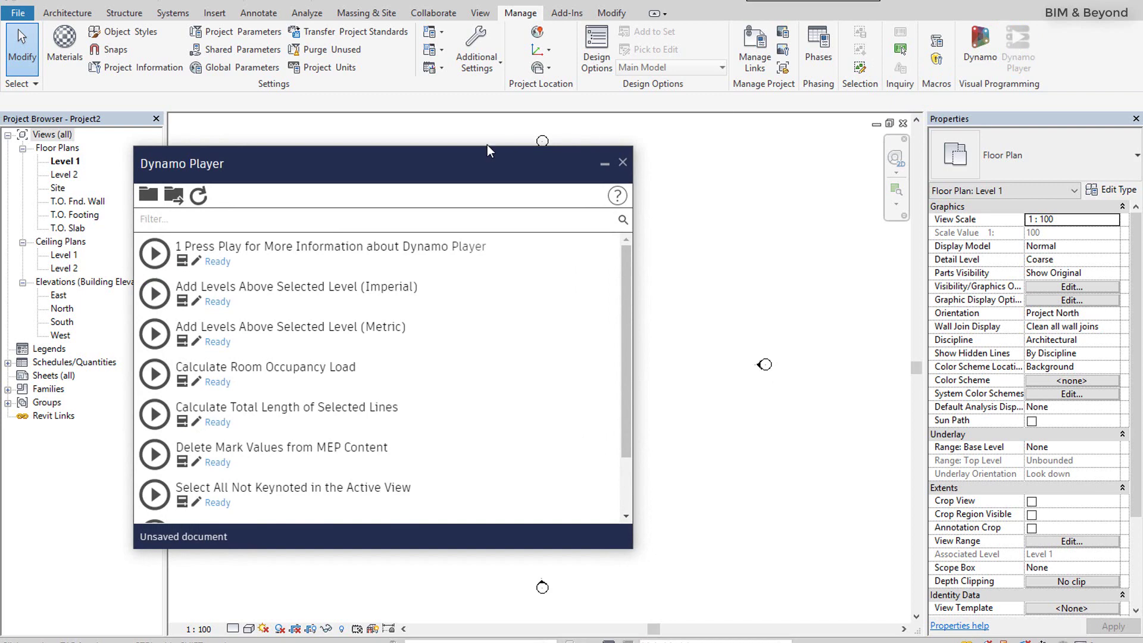
left_click_drag(474, 162, 616, 123)
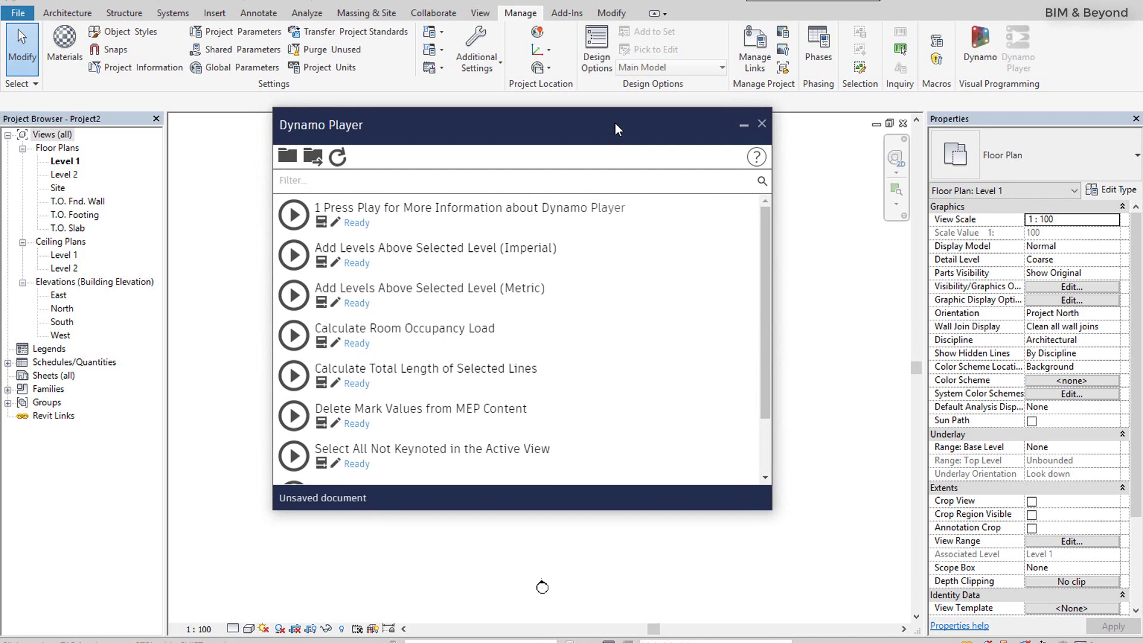
scroll(371, 345, "down", 3)
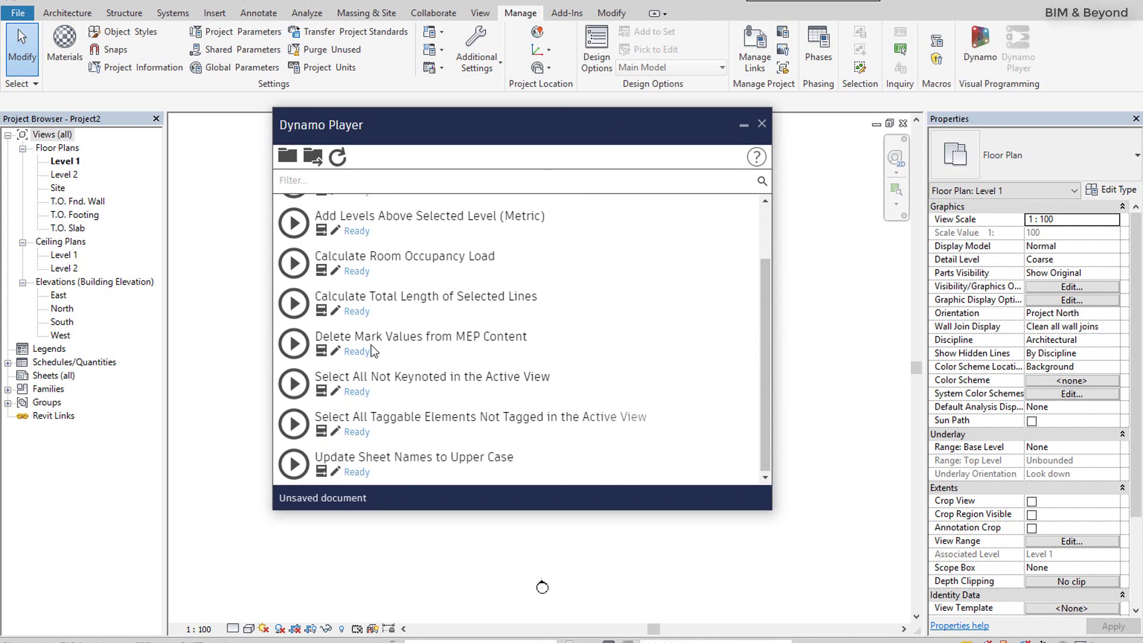
scroll(370, 345, "up", 3)
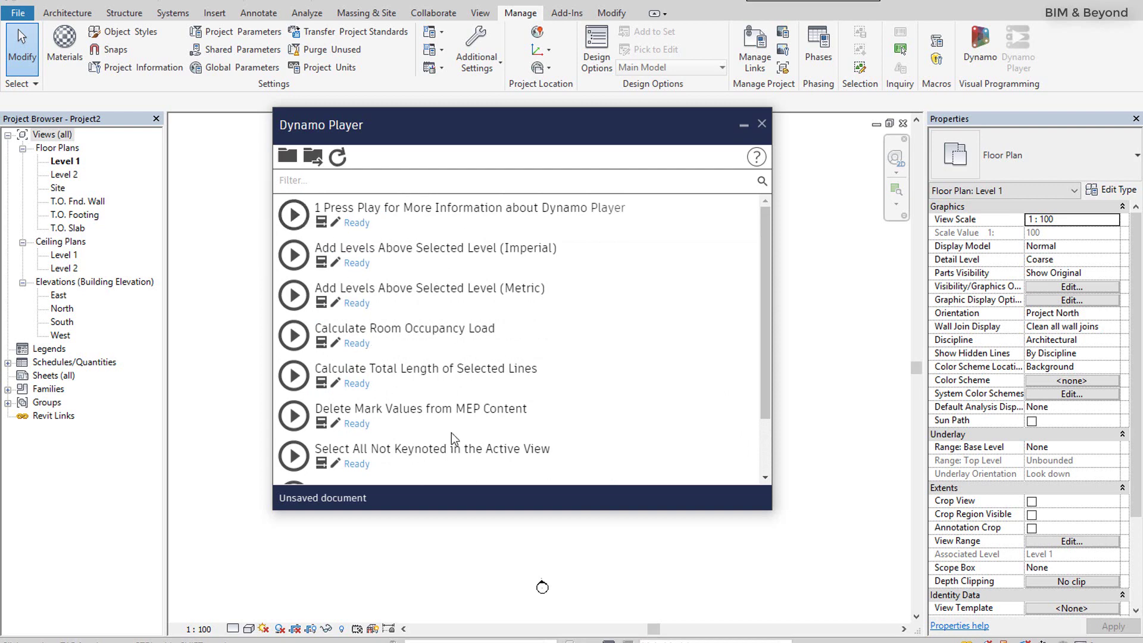
scroll(452, 434, "down", 3)
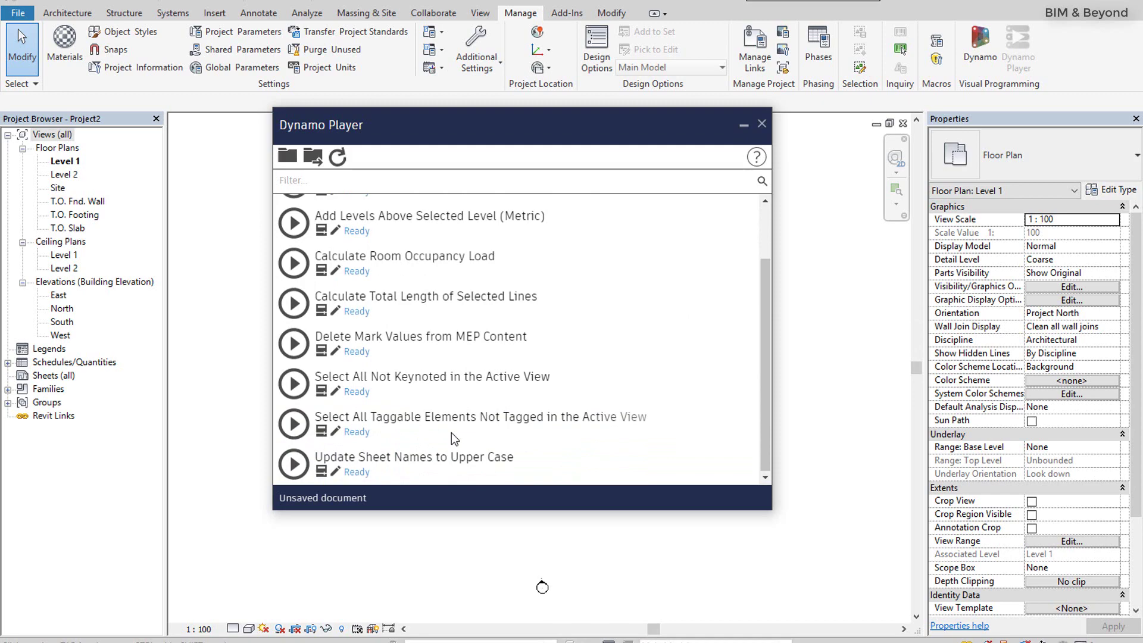
scroll(451, 432, "up", 3)
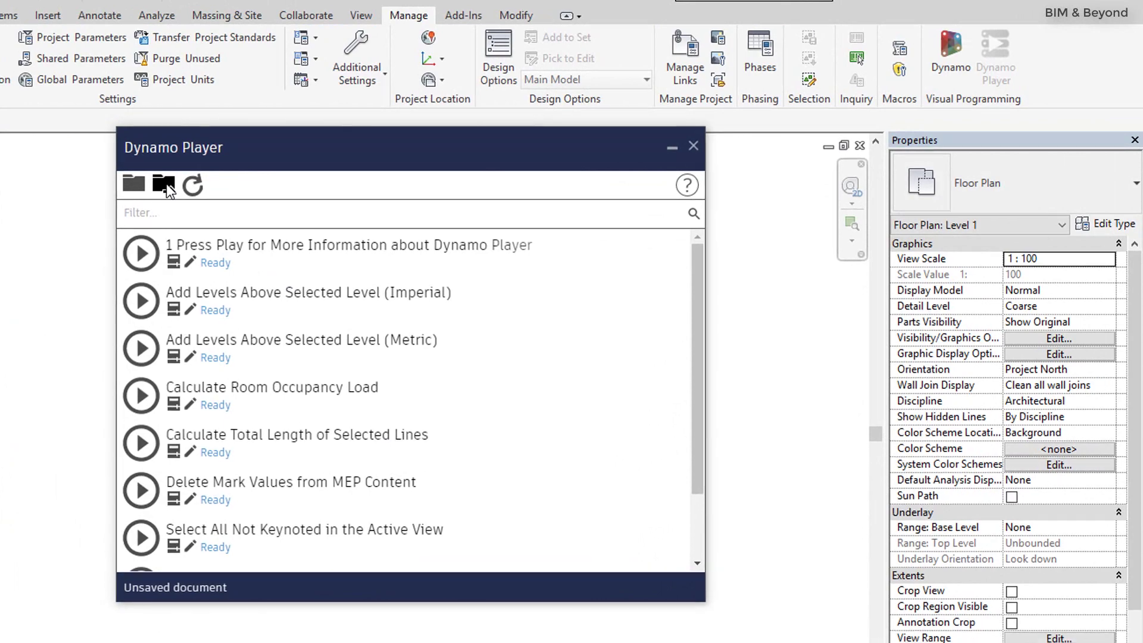
left_click(166, 185)
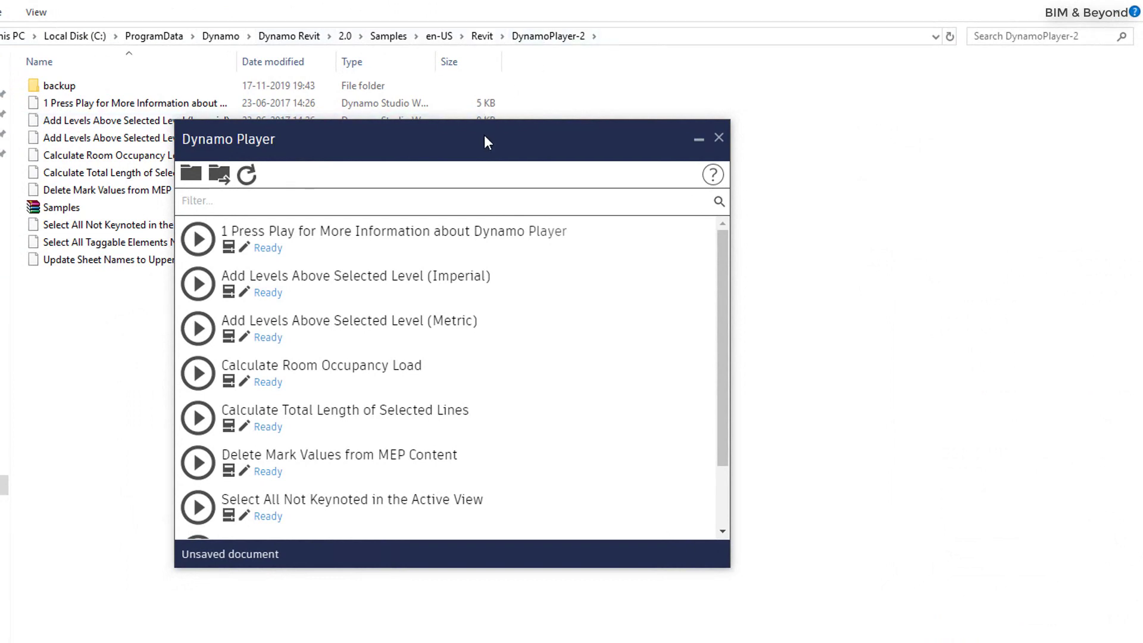
left_click_drag(485, 141, 858, 142)
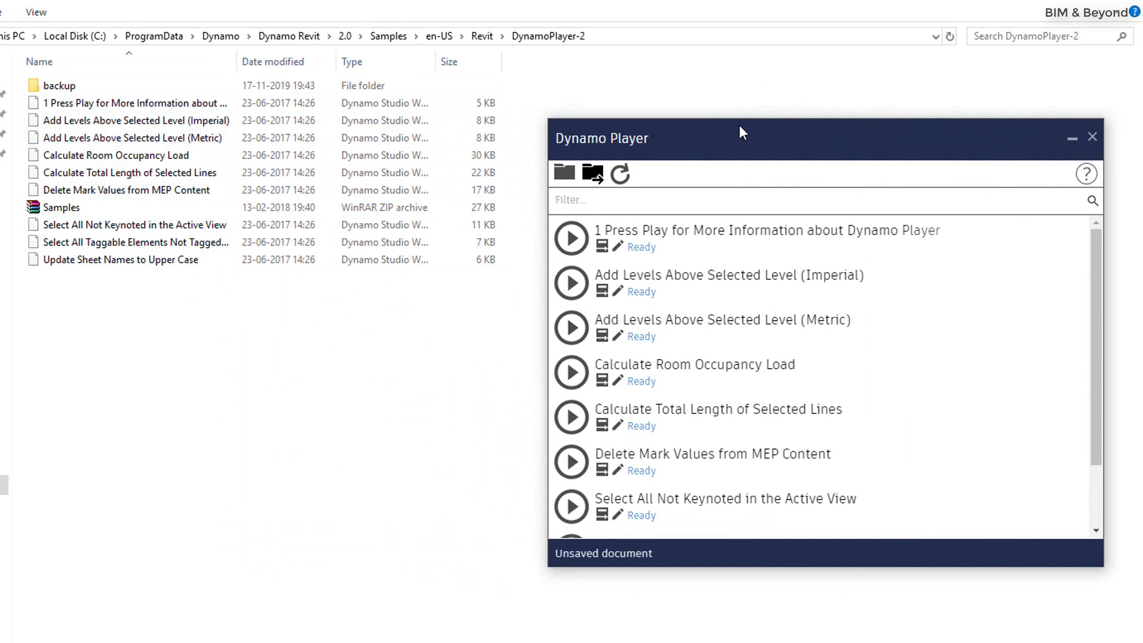
left_click_drag(616, 138, 325, 140)
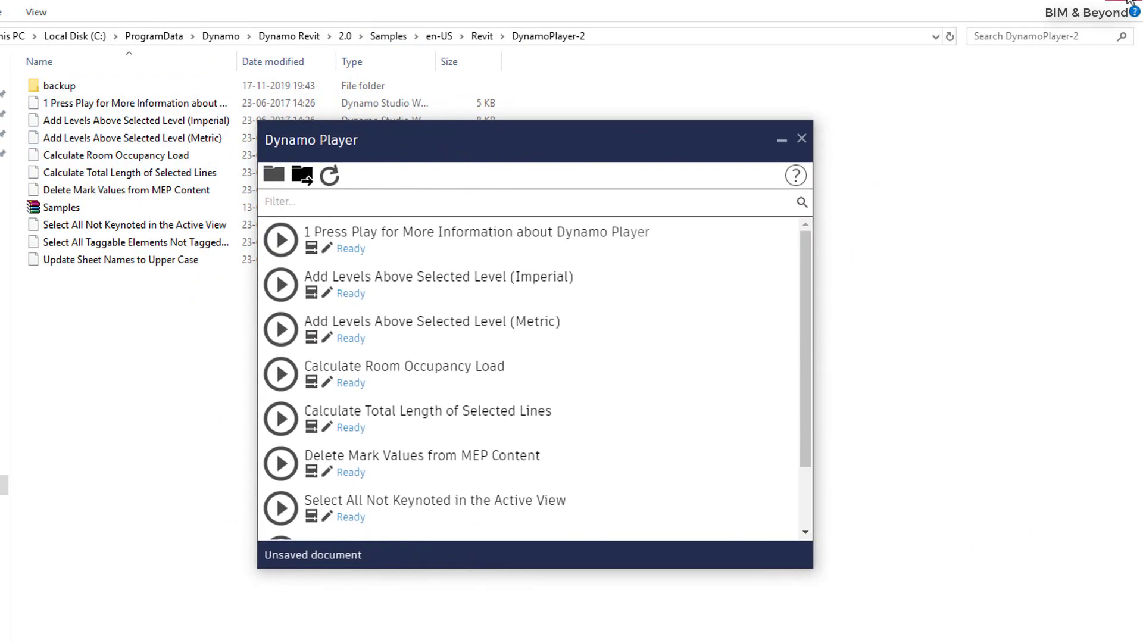
key("alt+Tab")
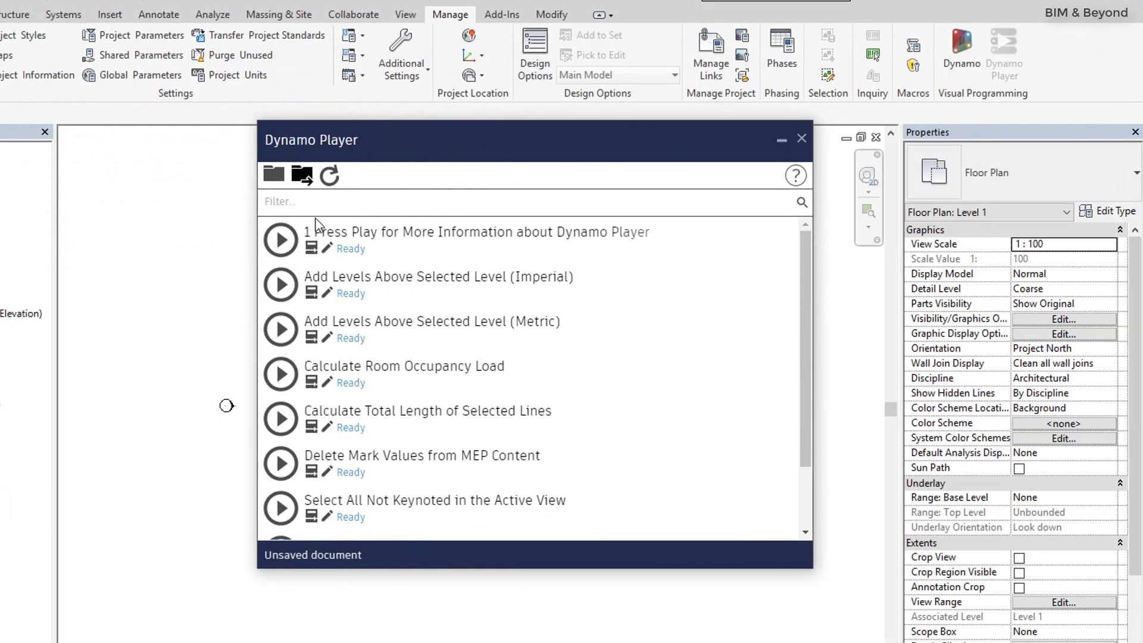
left_click(273, 175)
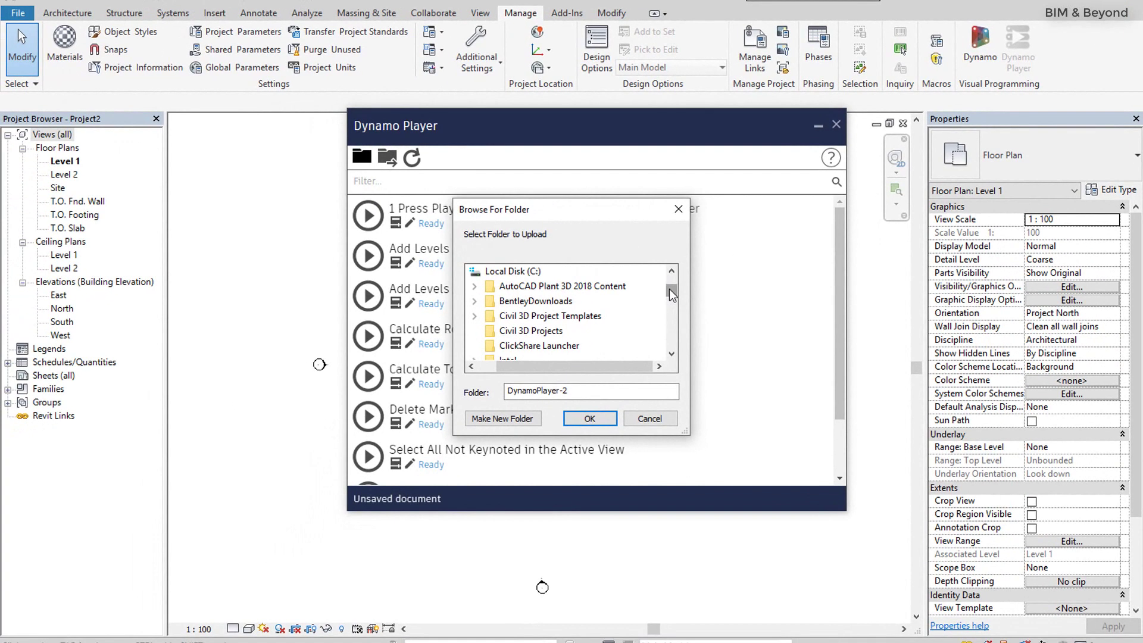
left_click_drag(660, 295, 659, 248)
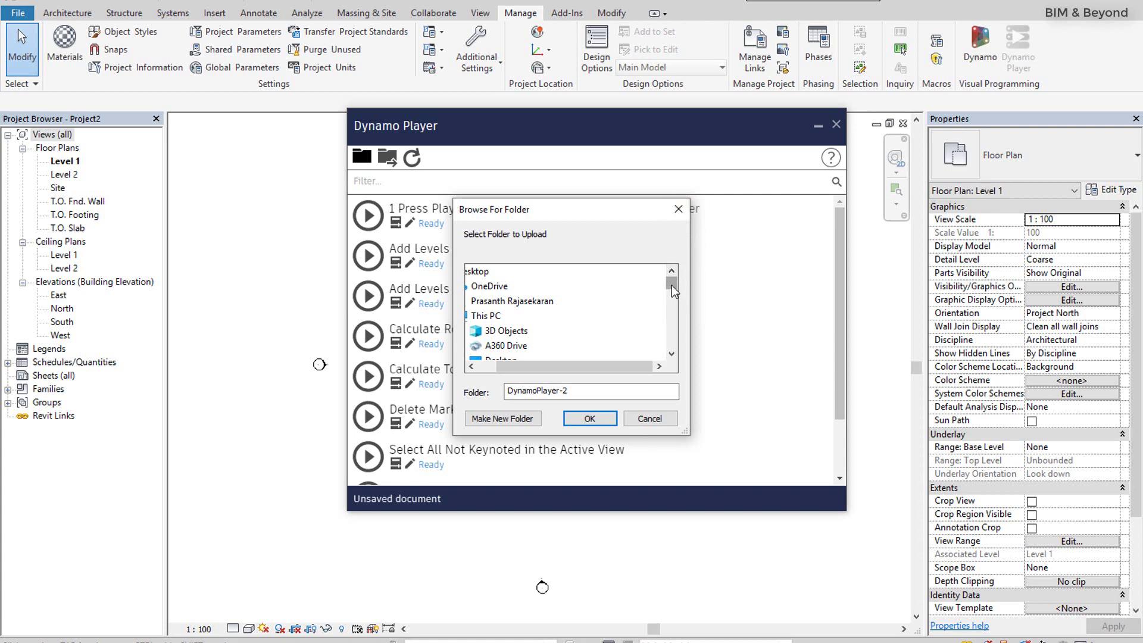
left_click(663, 424)
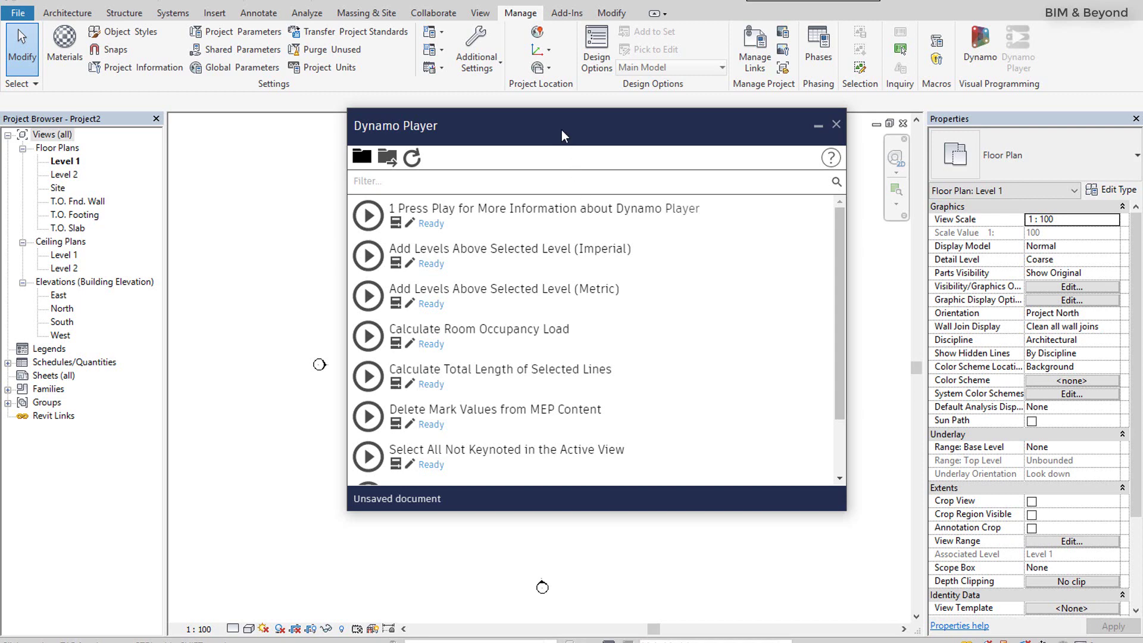
left_click_drag(563, 137, 738, 154)
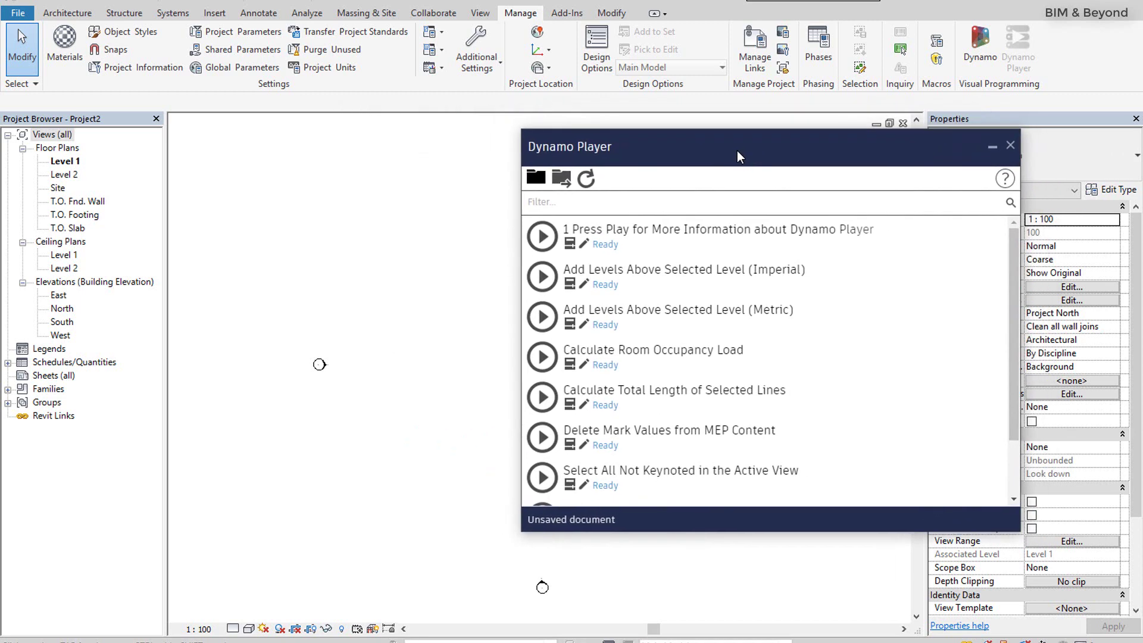
scroll(678, 328, "down", 2)
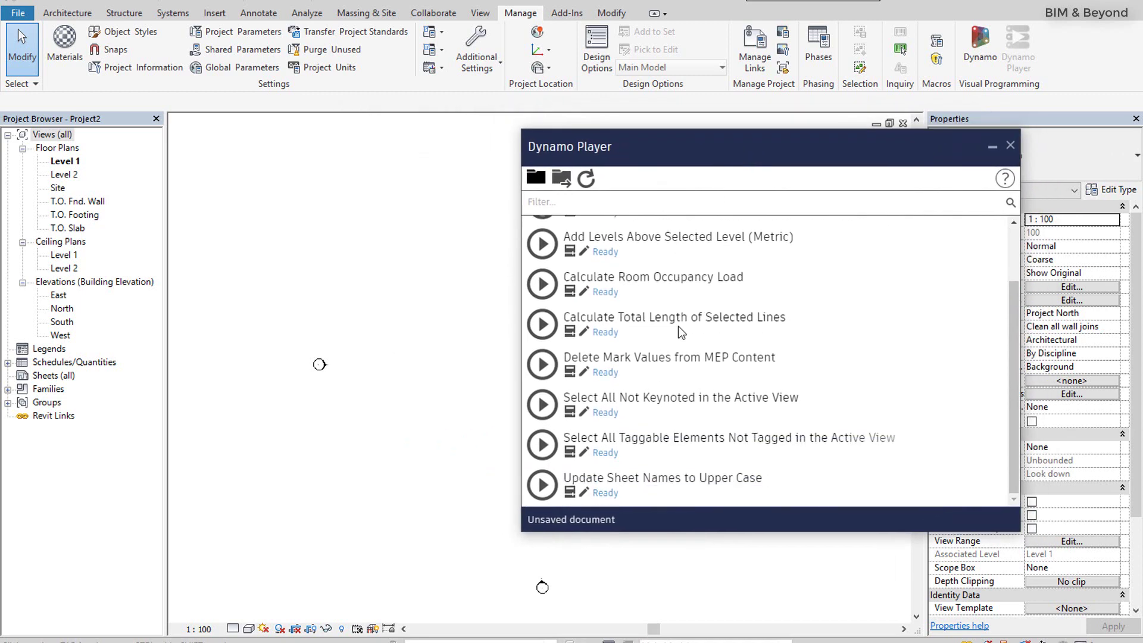
scroll(679, 329, "up", 2)
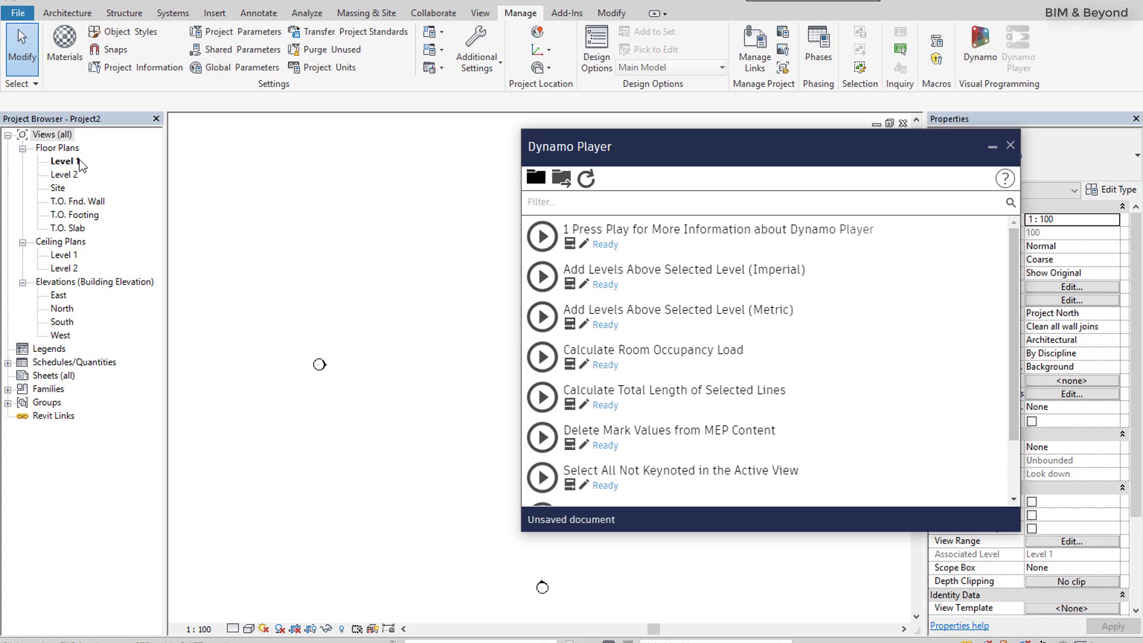
Open the North elevation and set the Metric Add Levels script's Number of New Levels to 3.
double_click(62, 309)
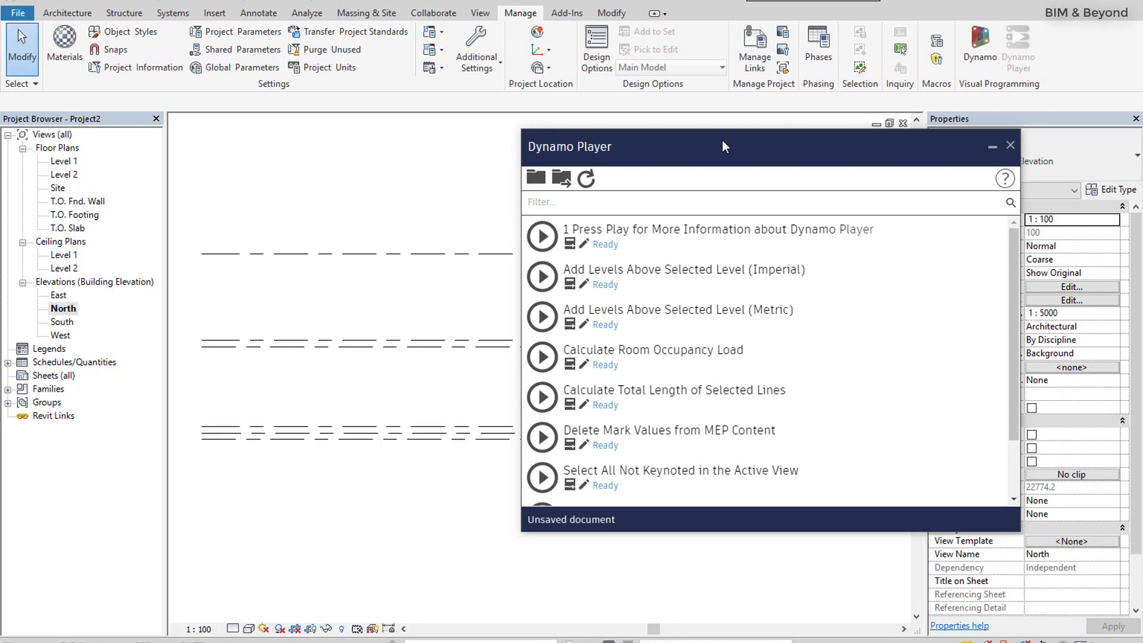
left_click_drag(723, 147, 292, 159)
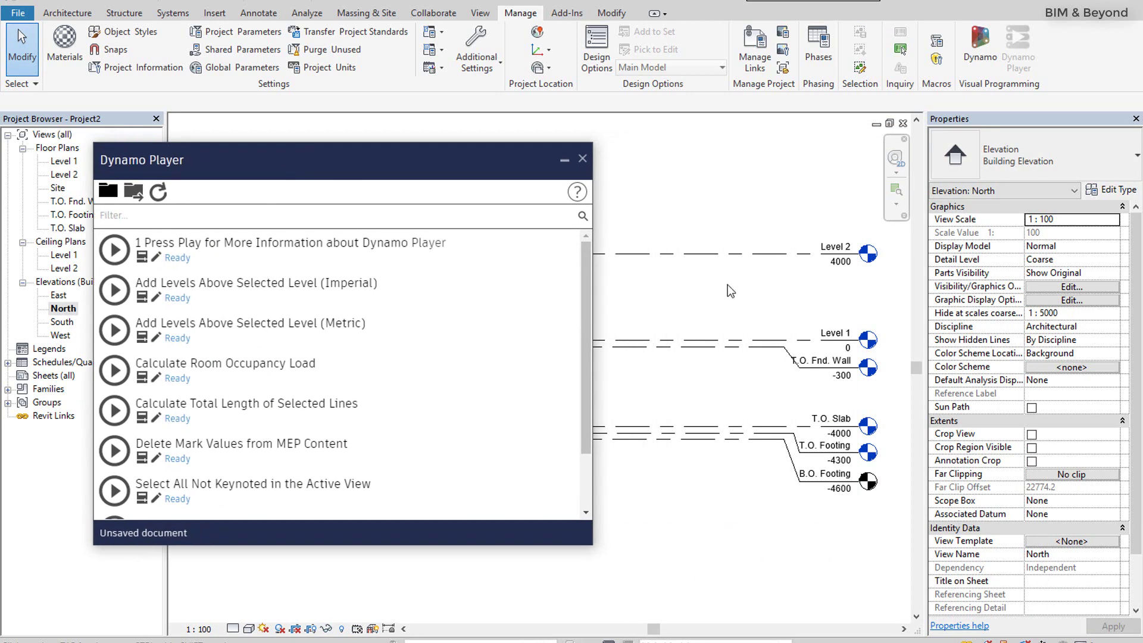
left_click(143, 337)
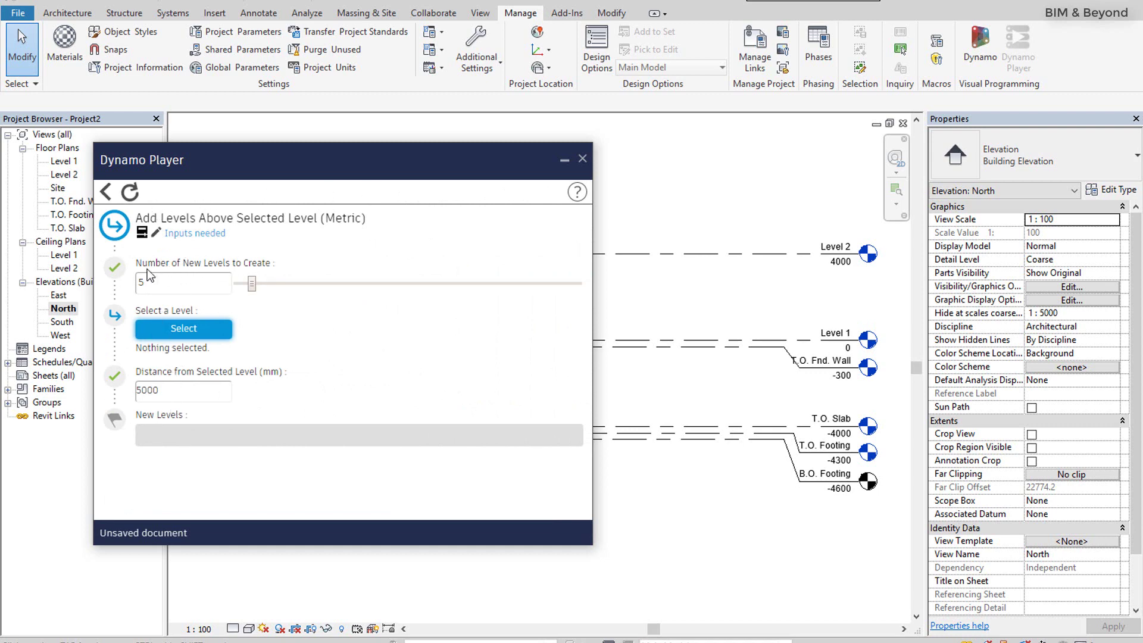
left_click(226, 287)
left_click(227, 288)
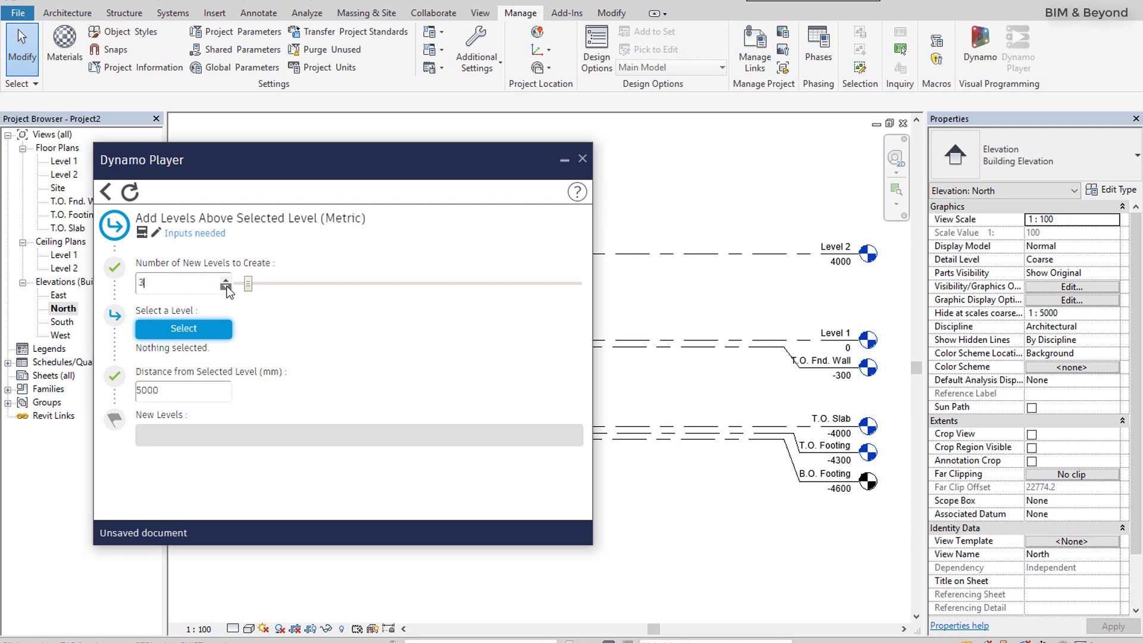
Pick Level 2 as the base level, set the distance to 4500 mm, and run the script.
left_click(208, 329)
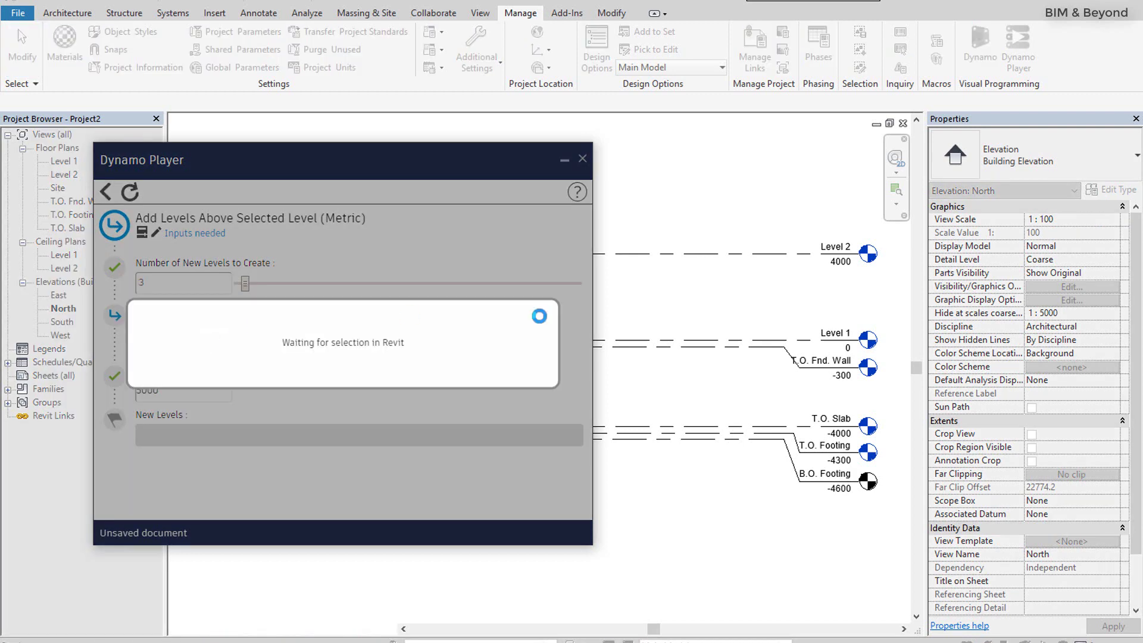
left_click(741, 255)
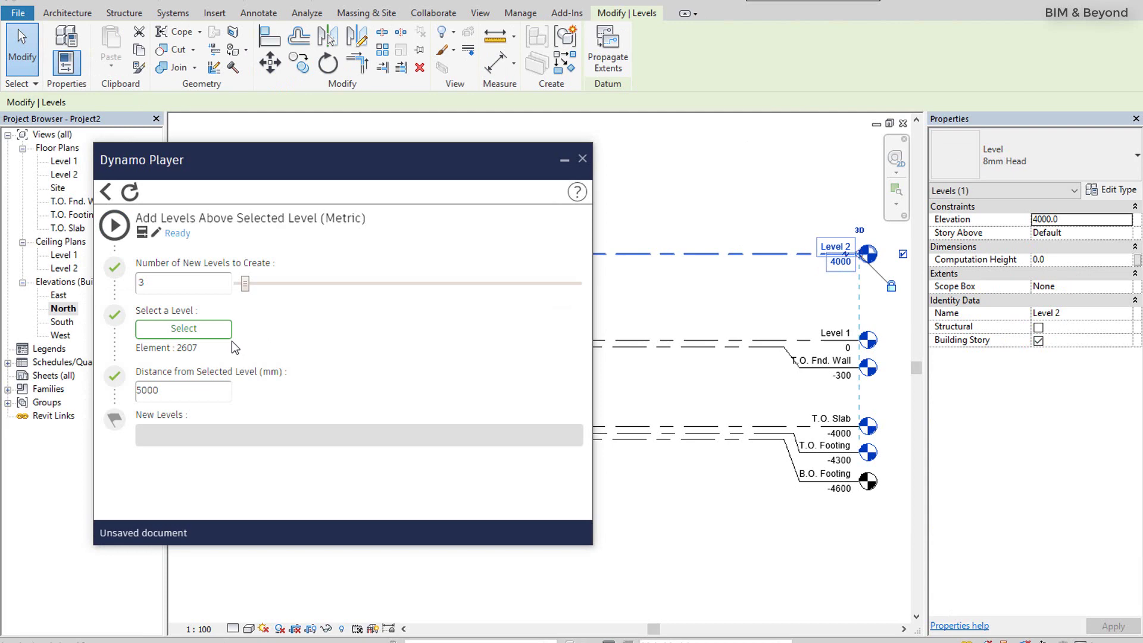
left_click(203, 389)
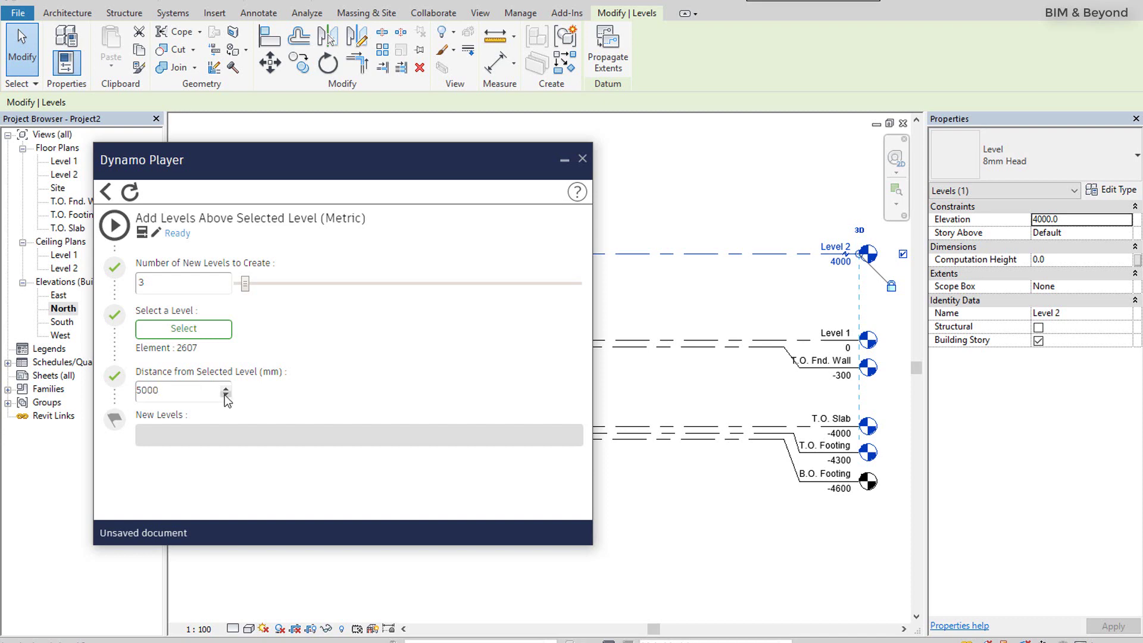
left_click(225, 389)
left_click(226, 394)
double_click(189, 389)
type("4500")
left_click(282, 387)
left_click(115, 226)
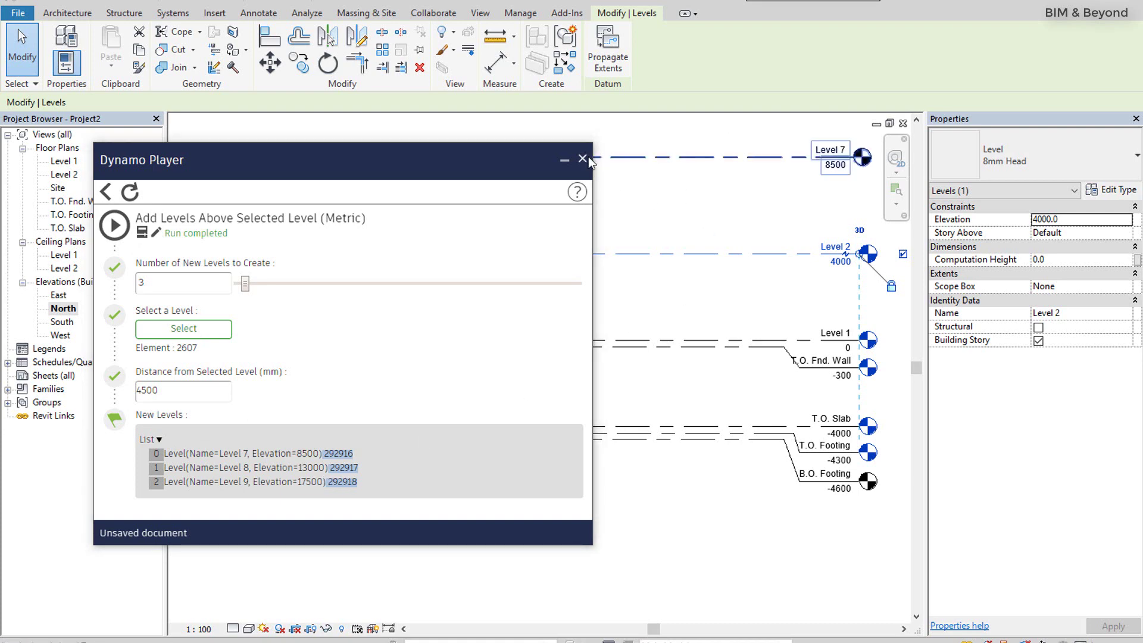
Deselect Level 2 and scroll the North elevation to show Levels 7, 8 and 9.
mouse_move(526, 157)
left_mouse_down()
mouse_move(492, 270)
mouse_move(373, 271)
left_mouse_up()
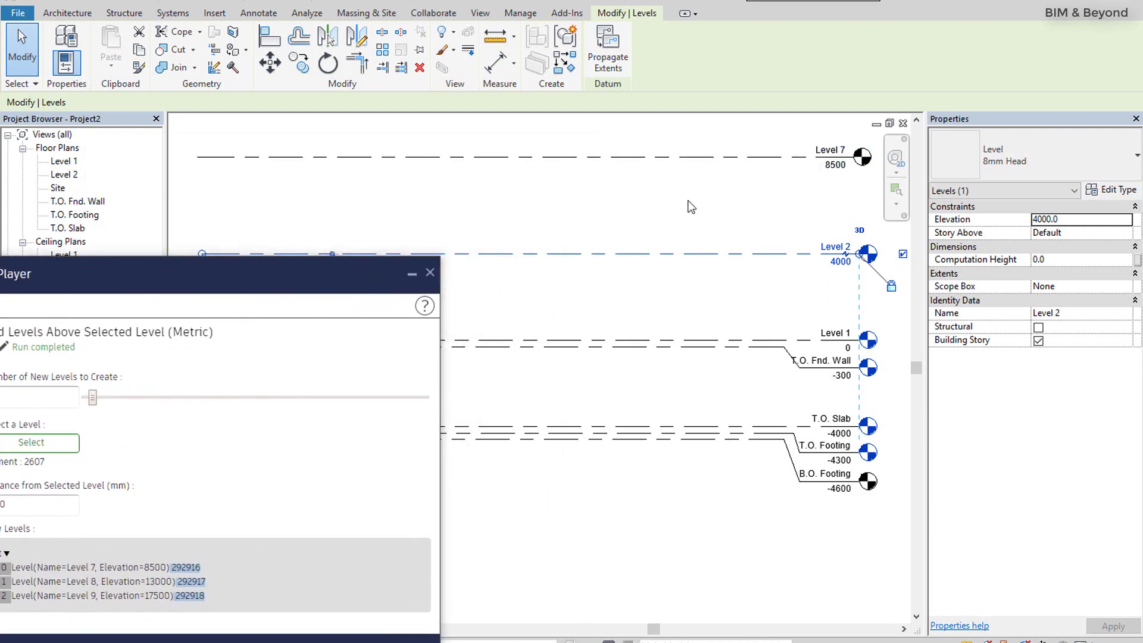
left_click(744, 201)
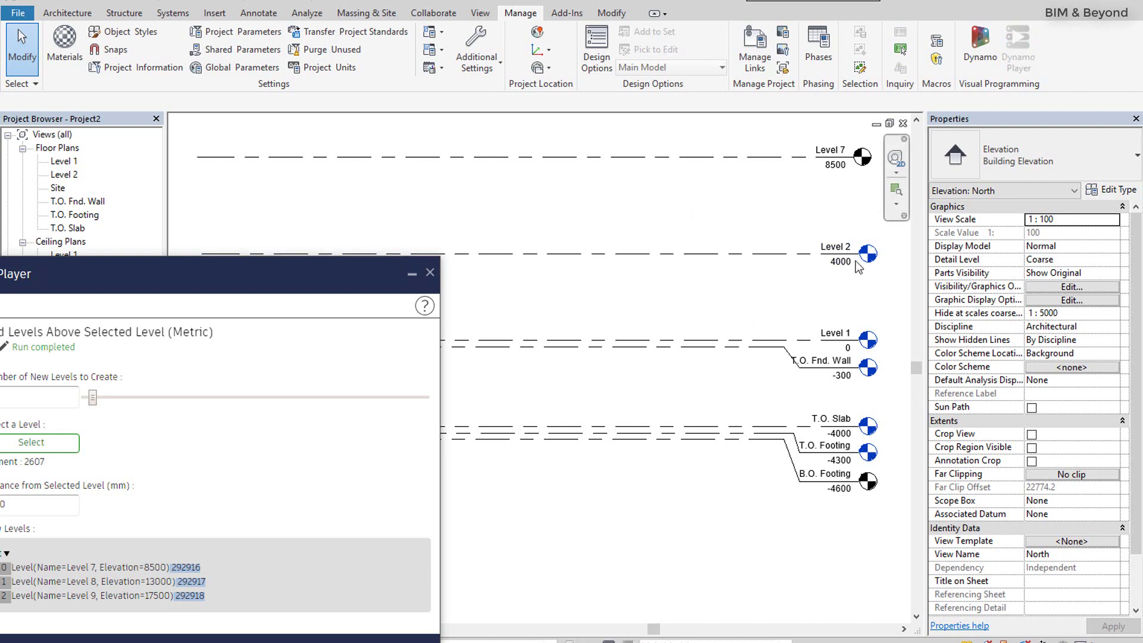
mouse_move(918, 365)
left_mouse_down()
mouse_move(916, 268)
mouse_move(917, 371)
mouse_move(913, 279)
mouse_move(916, 345)
left_mouse_up()
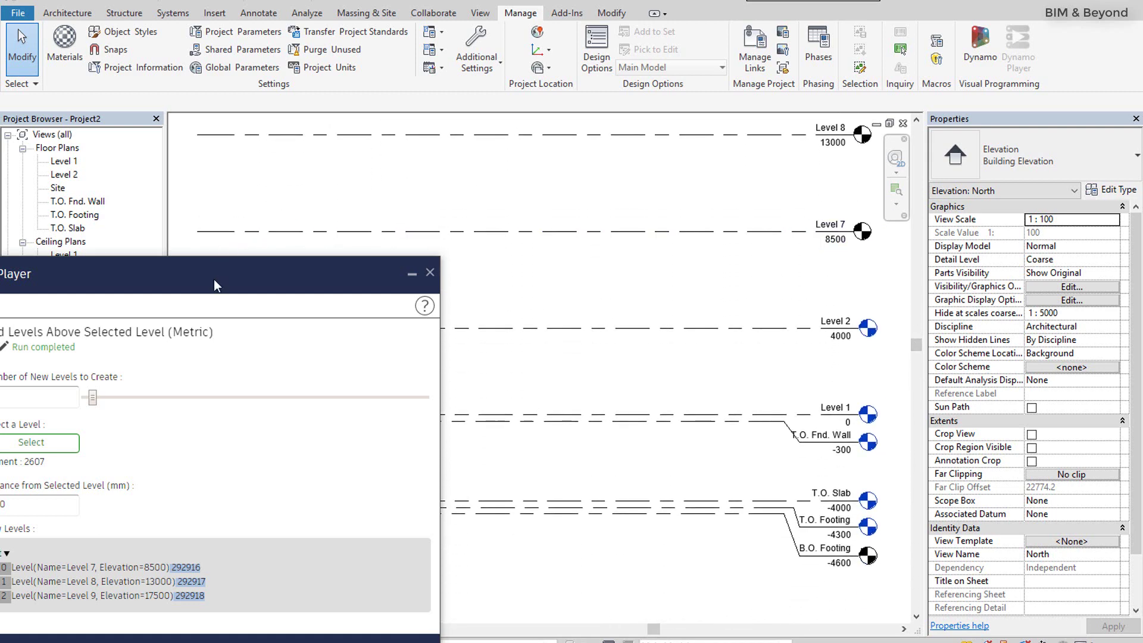
left_click_drag(213, 280, 524, 174)
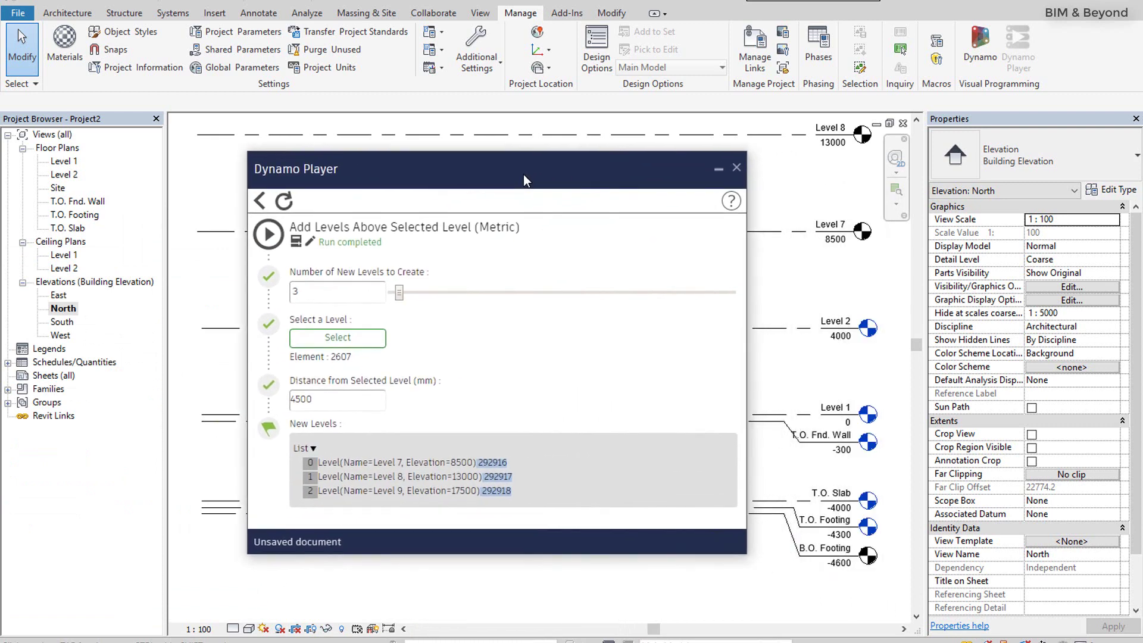
Open the Metric Add Levels graph in a maximized Dynamo window, close Player, and zoom to fit.
left_click(309, 246)
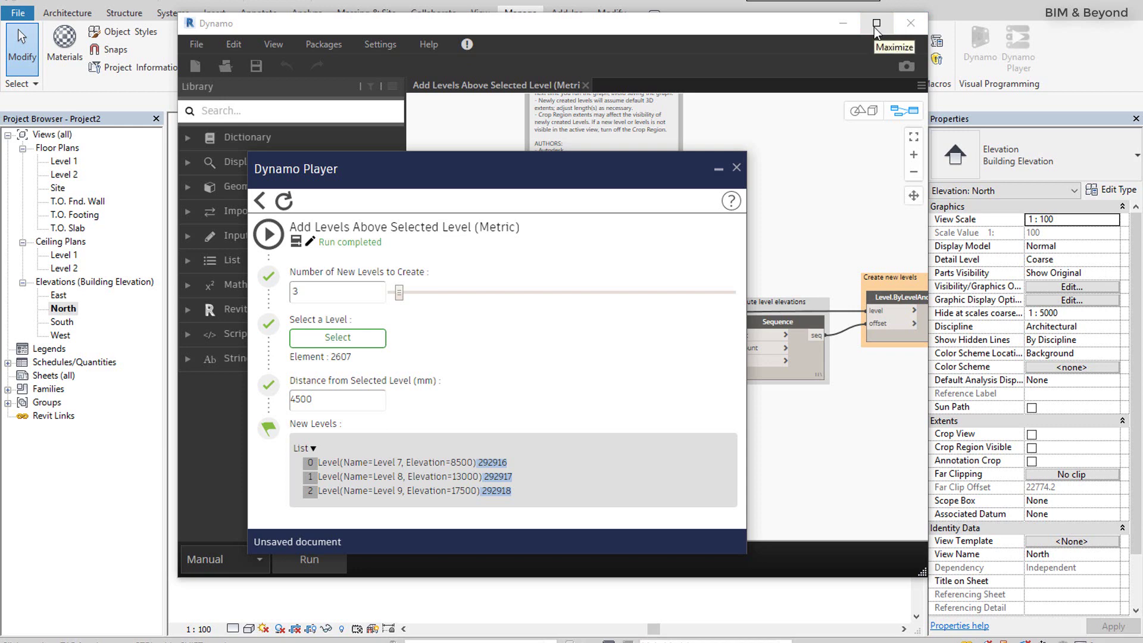
left_click(876, 24)
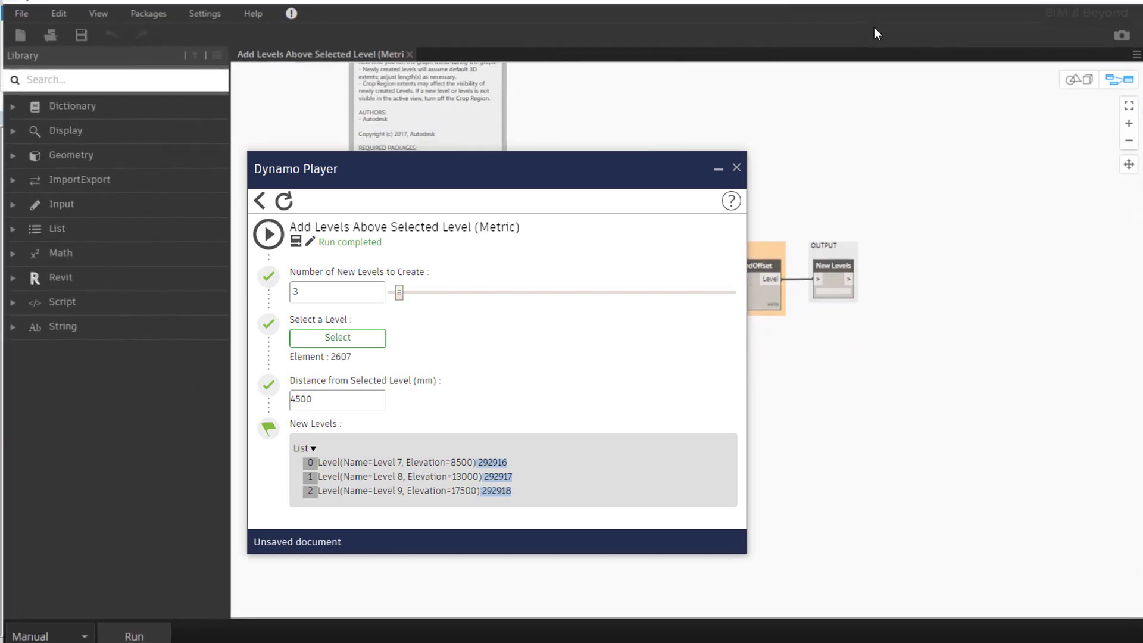
left_click(737, 170)
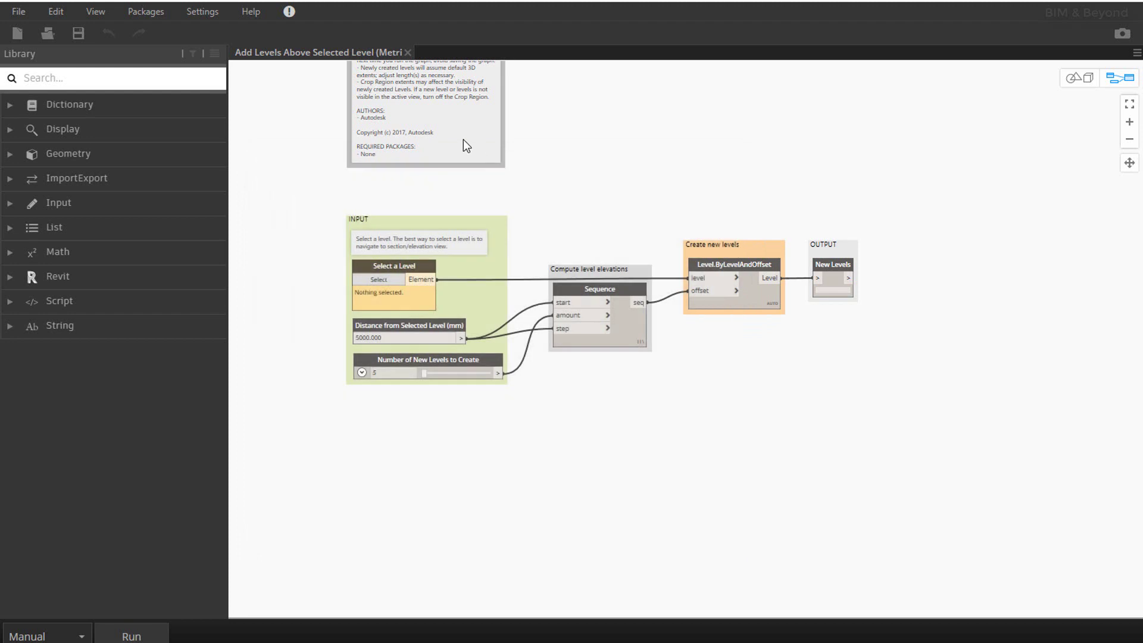
mouse_move(539, 179)
left_mouse_down()
mouse_move(554, 270)
mouse_move(541, 179)
left_mouse_up()
left_click(1130, 104)
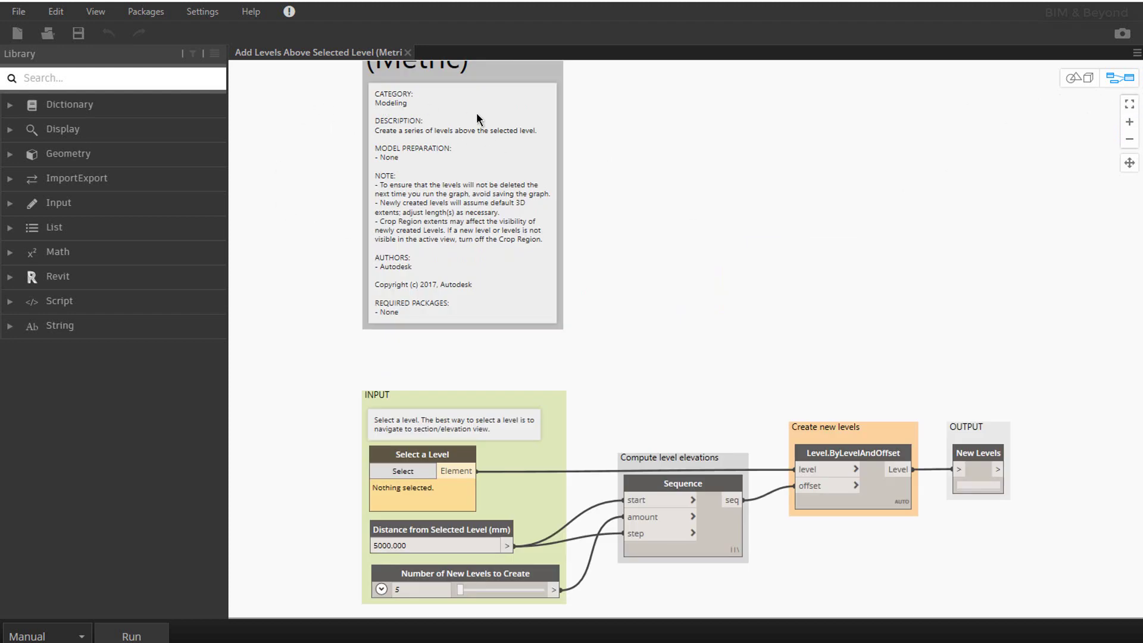
scroll(619, 122, "down", 4)
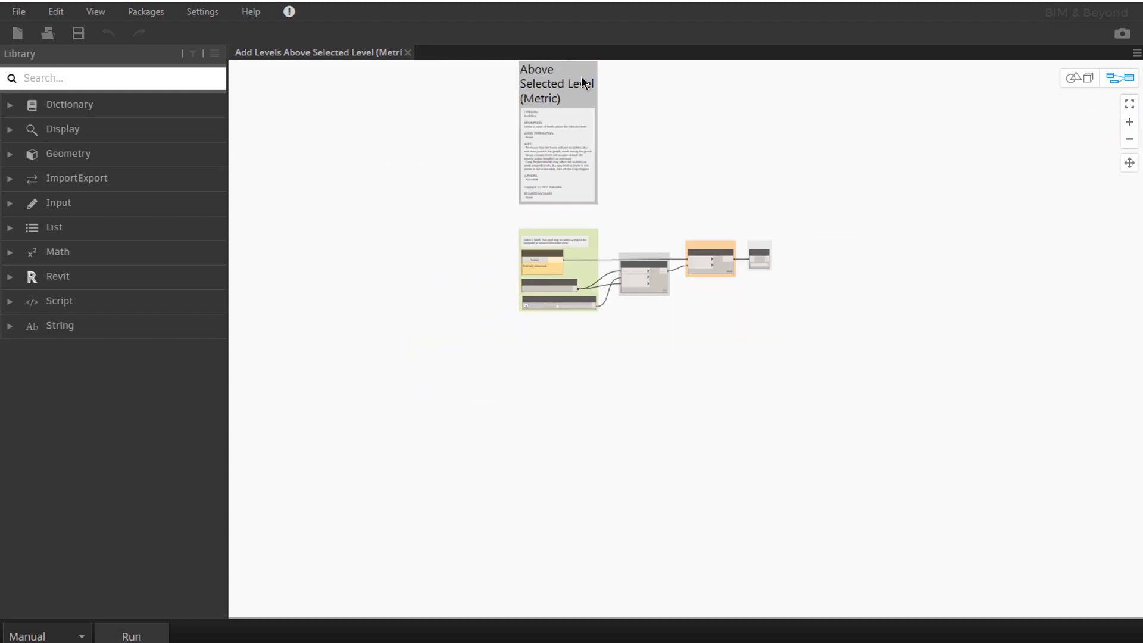
scroll(513, 120, "up", 5)
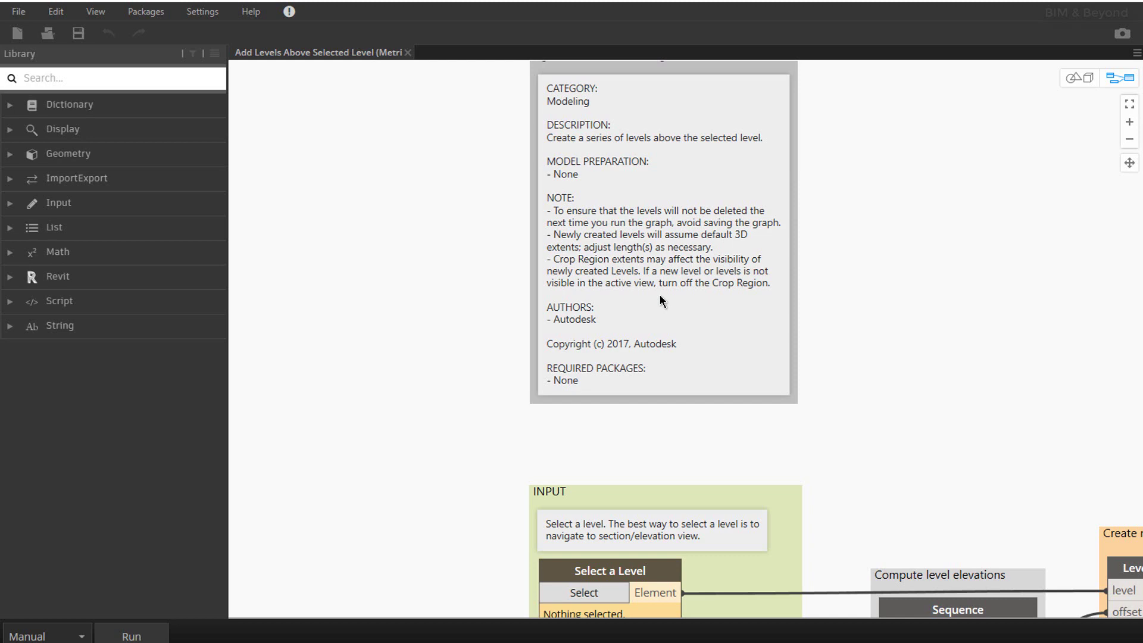
scroll(660, 295, "down", 5)
scroll(666, 461, "up", 5)
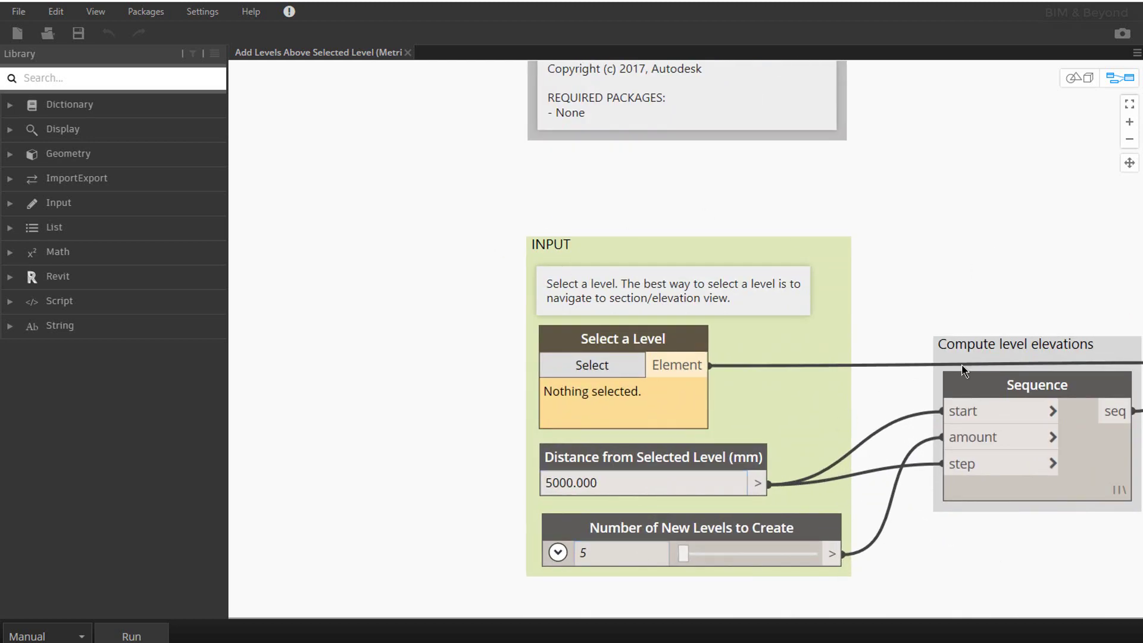
left_click(1130, 162)
left_click_drag(937, 271, 546, 220)
left_click_drag(485, 405, 635, 399)
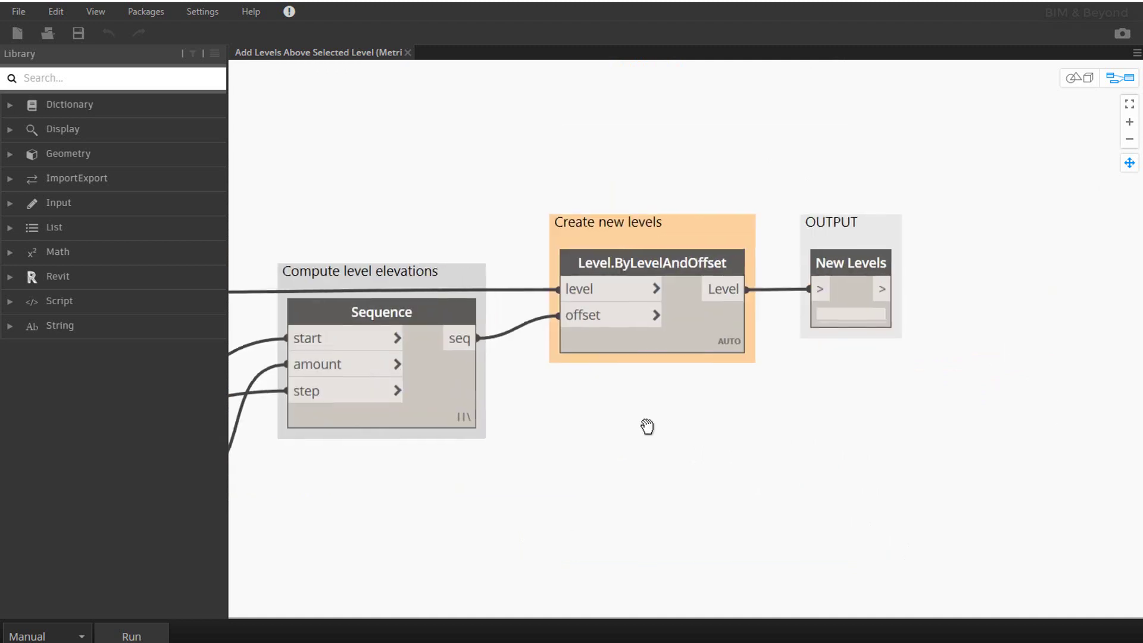
left_click_drag(1063, 426, 646, 426)
left_click_drag(821, 434, 891, 434)
left_click_drag(487, 539, 766, 551)
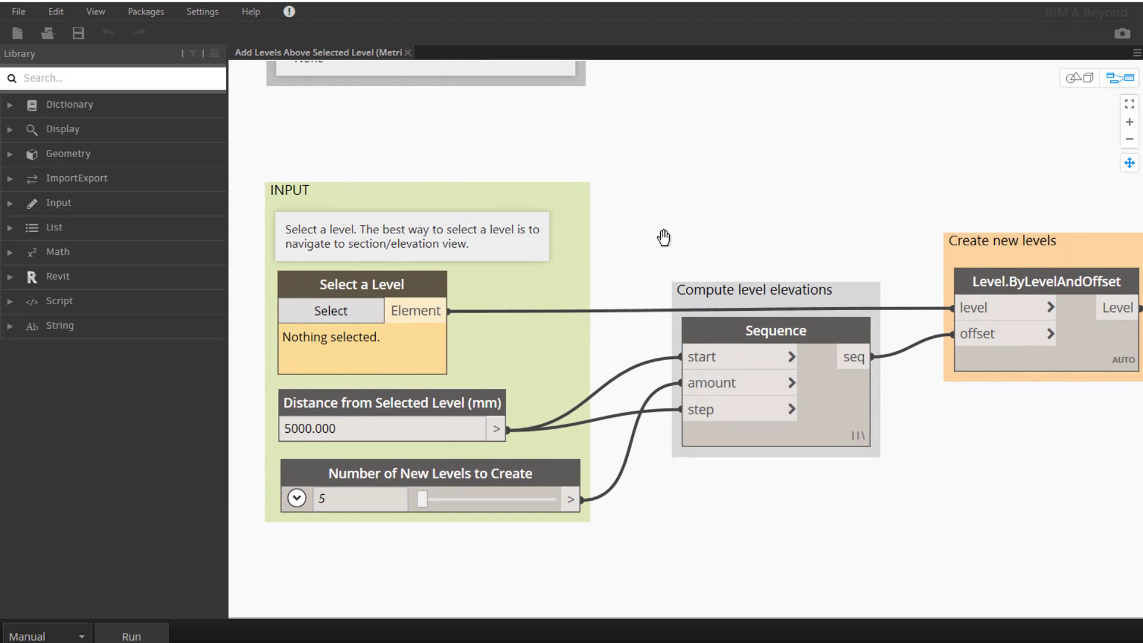
scroll(664, 238, "down", 4)
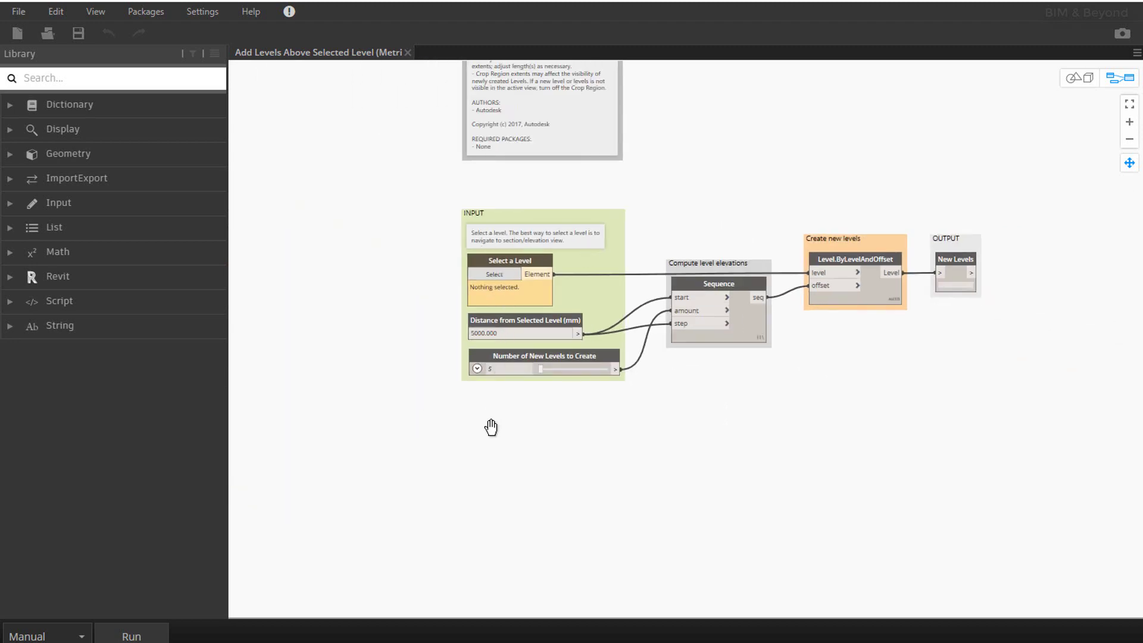
left_click(1129, 169)
left_click(508, 262)
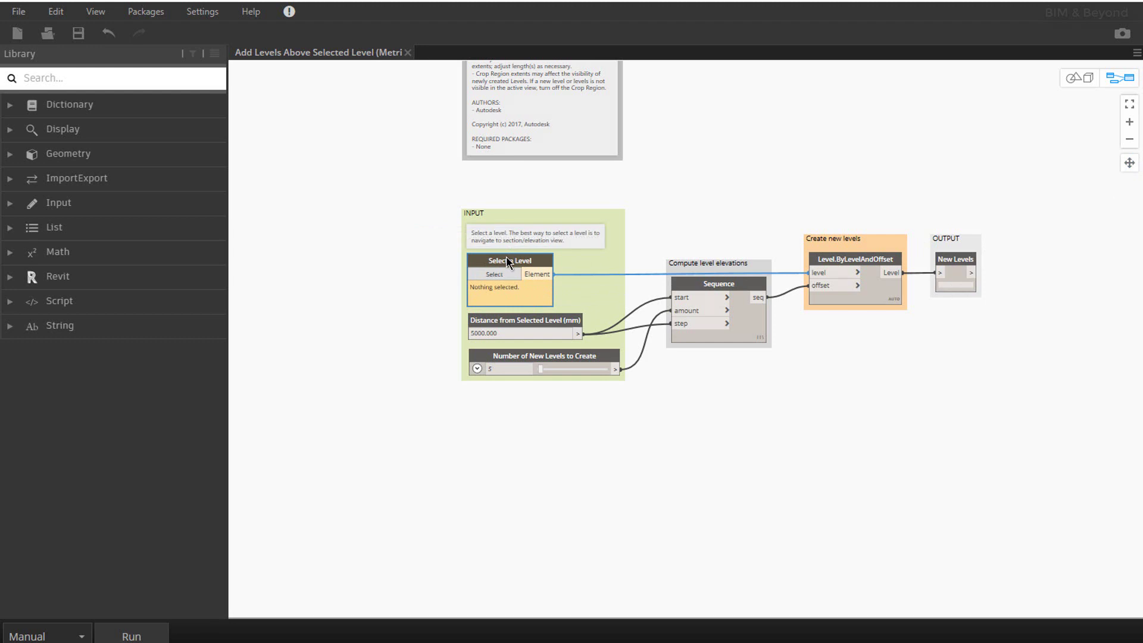
right_click(507, 258)
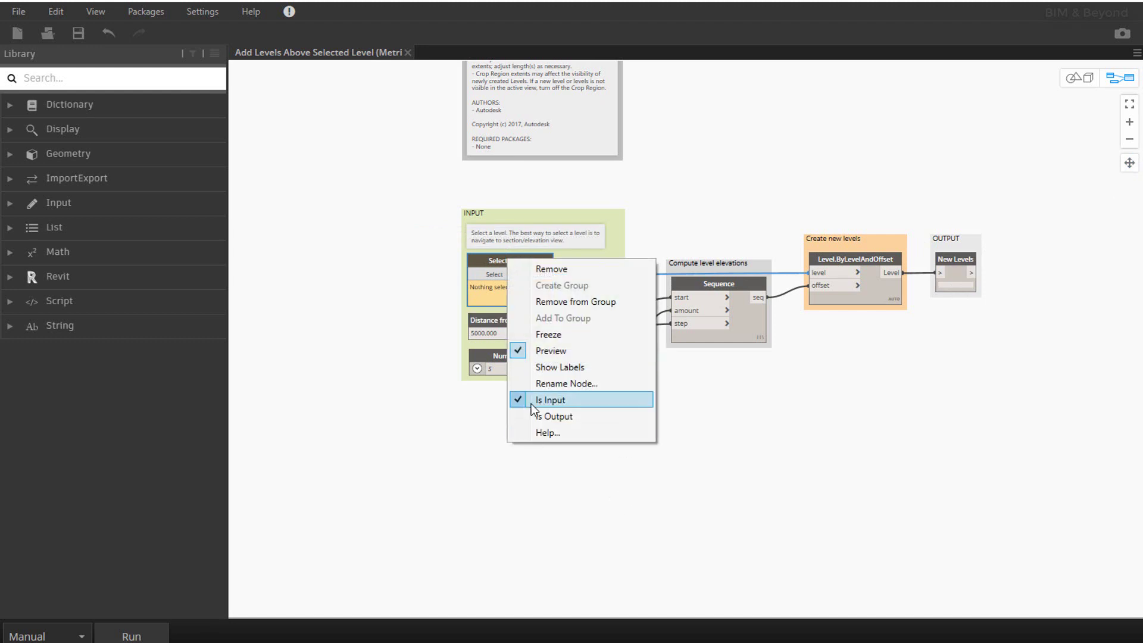
left_click(616, 399)
right_click(528, 261)
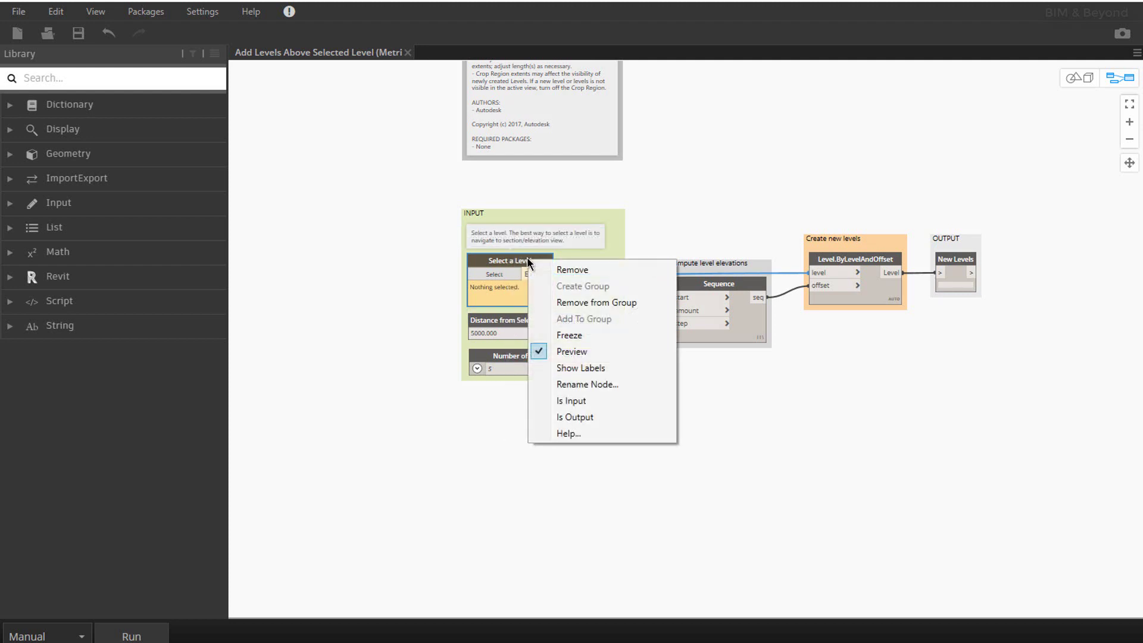
left_click(591, 400)
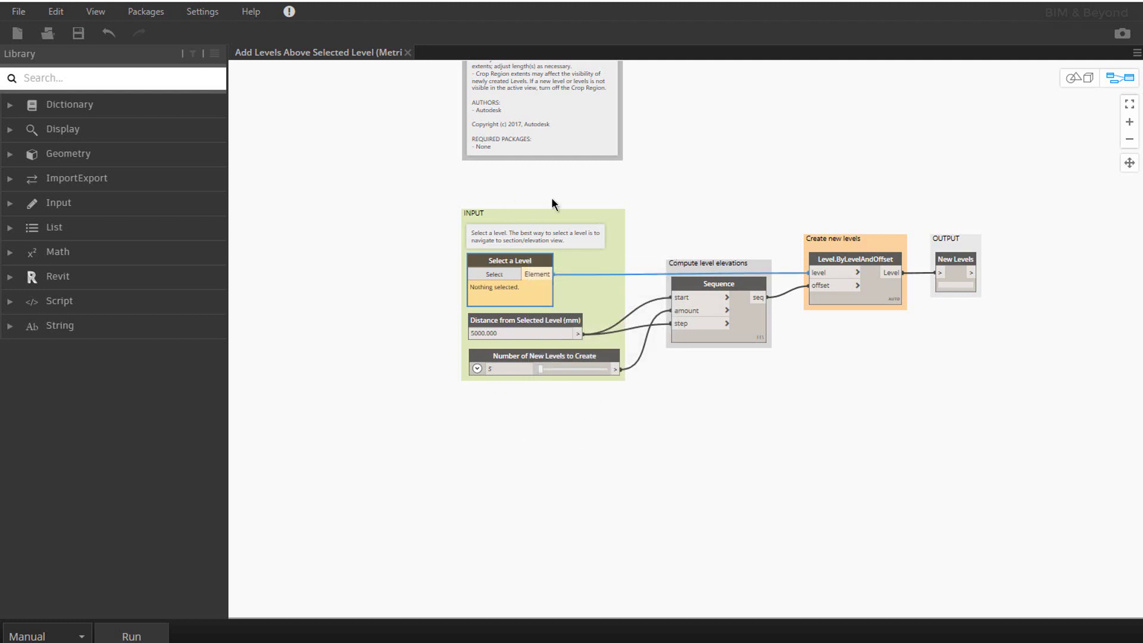
left_click(531, 320)
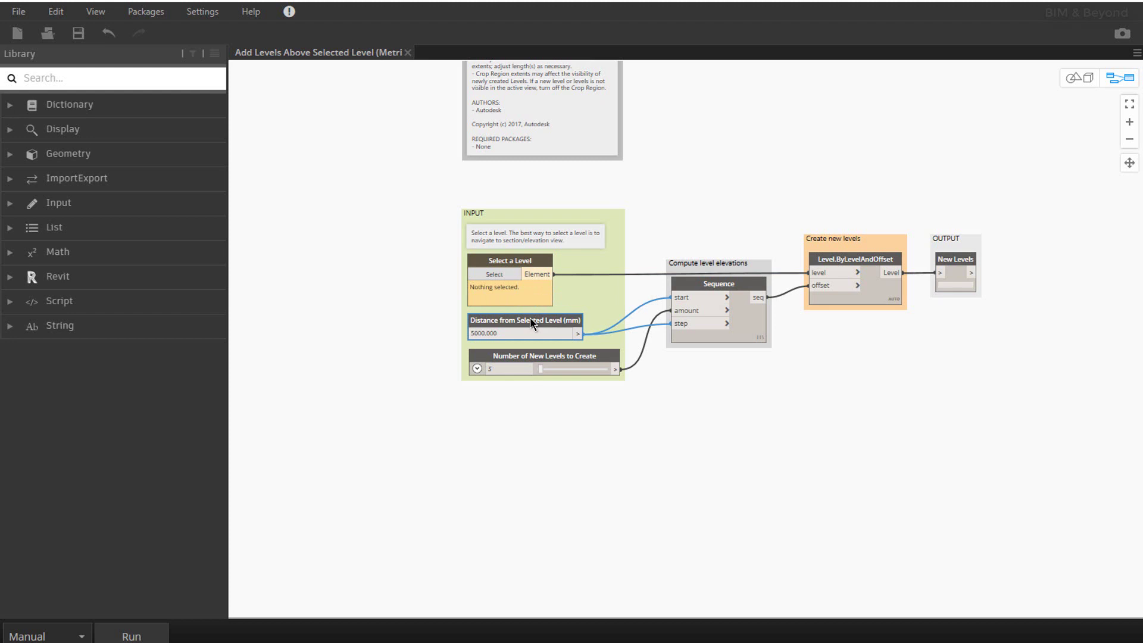
right_click(531, 320)
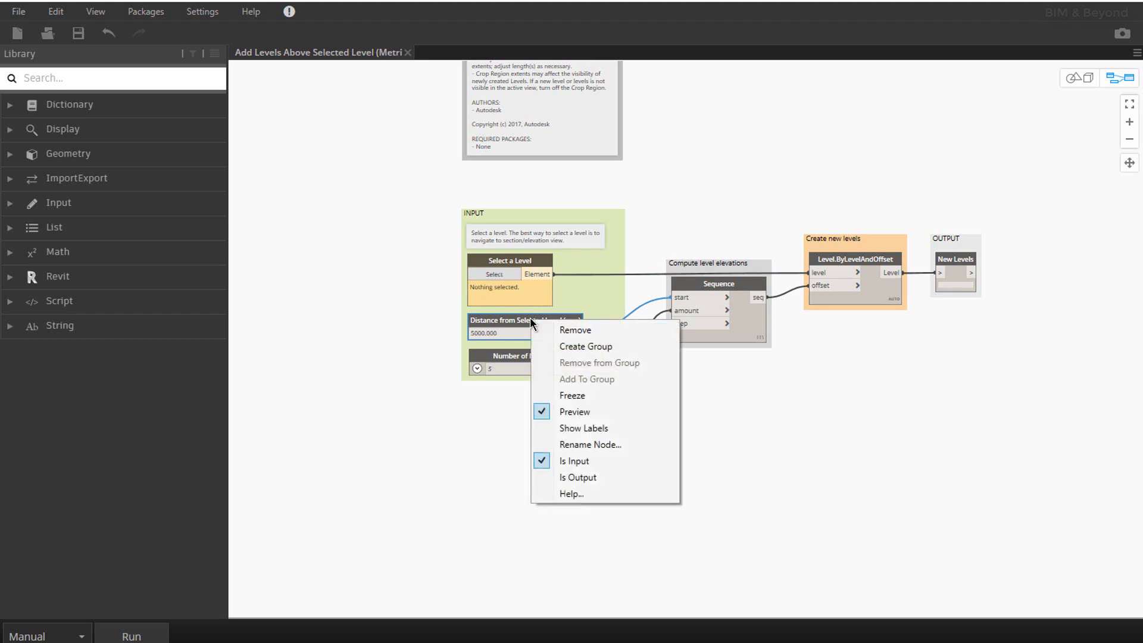
left_click(360, 342)
right_click(508, 353)
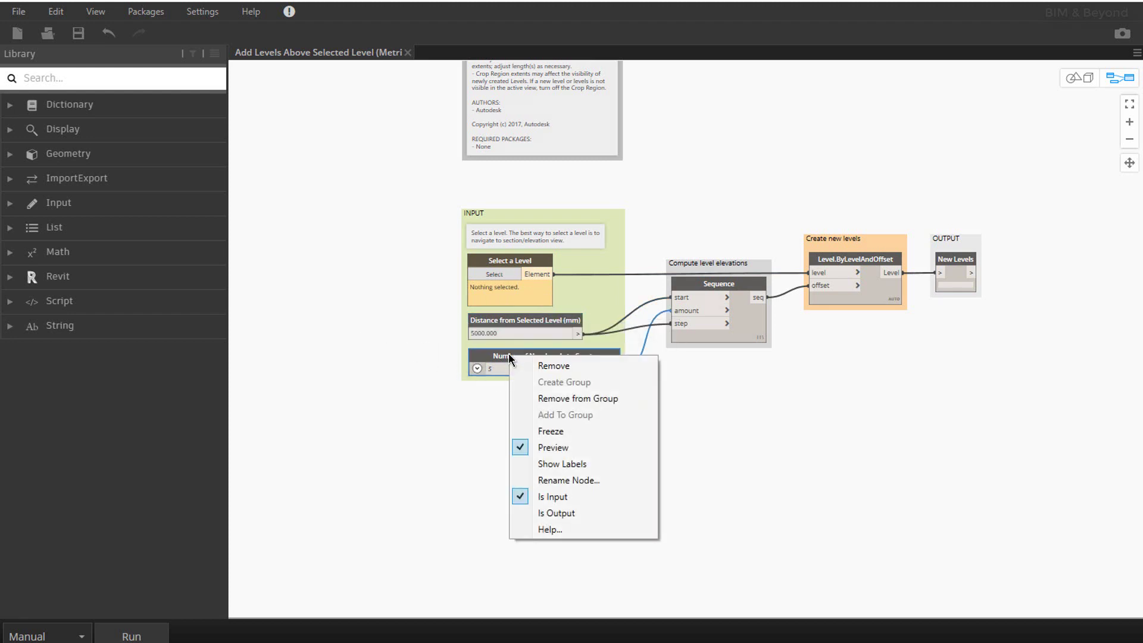